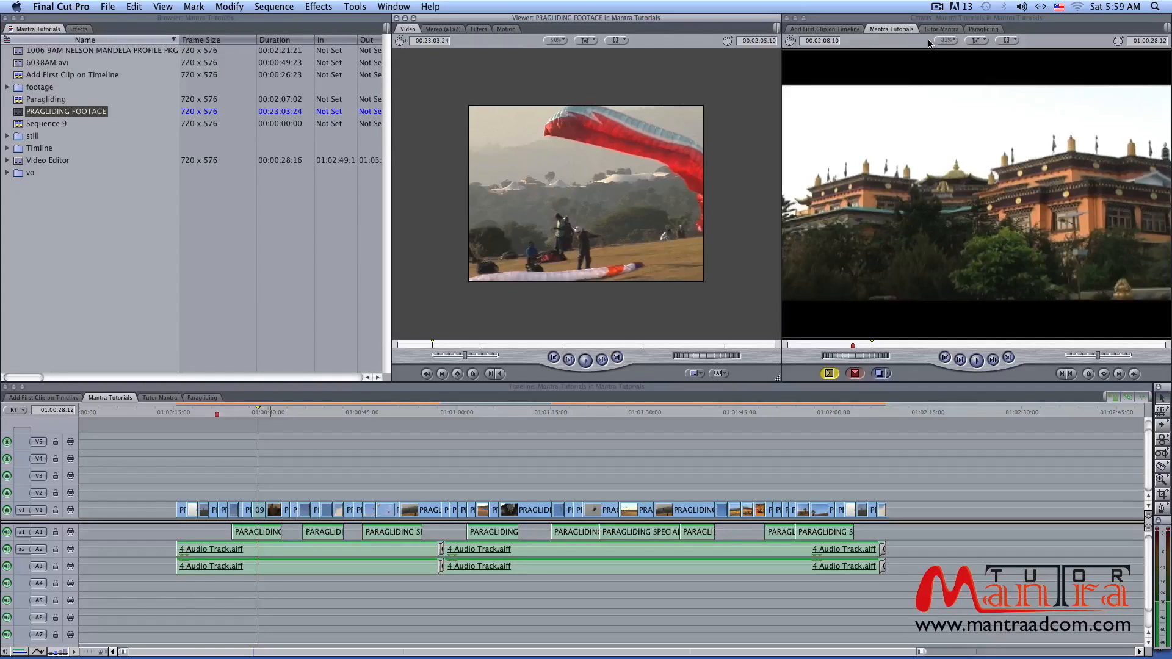
- Move the playhead to 01:01:09:21 and add an audio transition at the start of the A1 clip near 01:01:15:00
{"action": "left_click", "coordinate": [517, 411]}
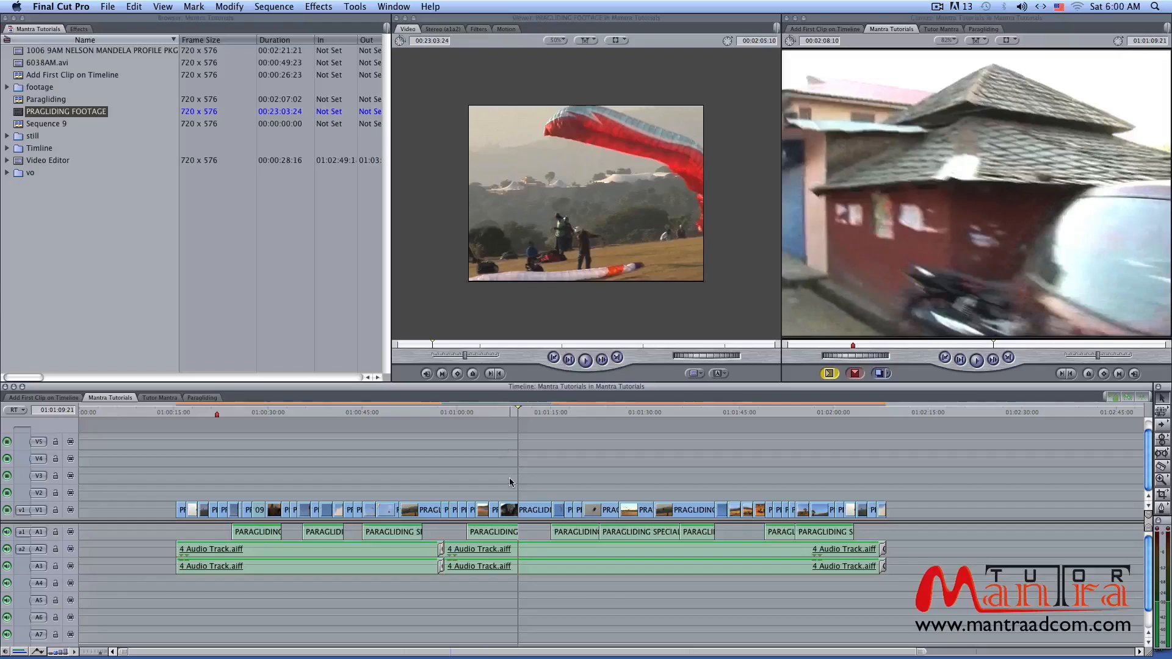
{"action": "right_click", "coordinate": [554, 530]}
{"action": "left_click", "coordinate": [625, 539]}
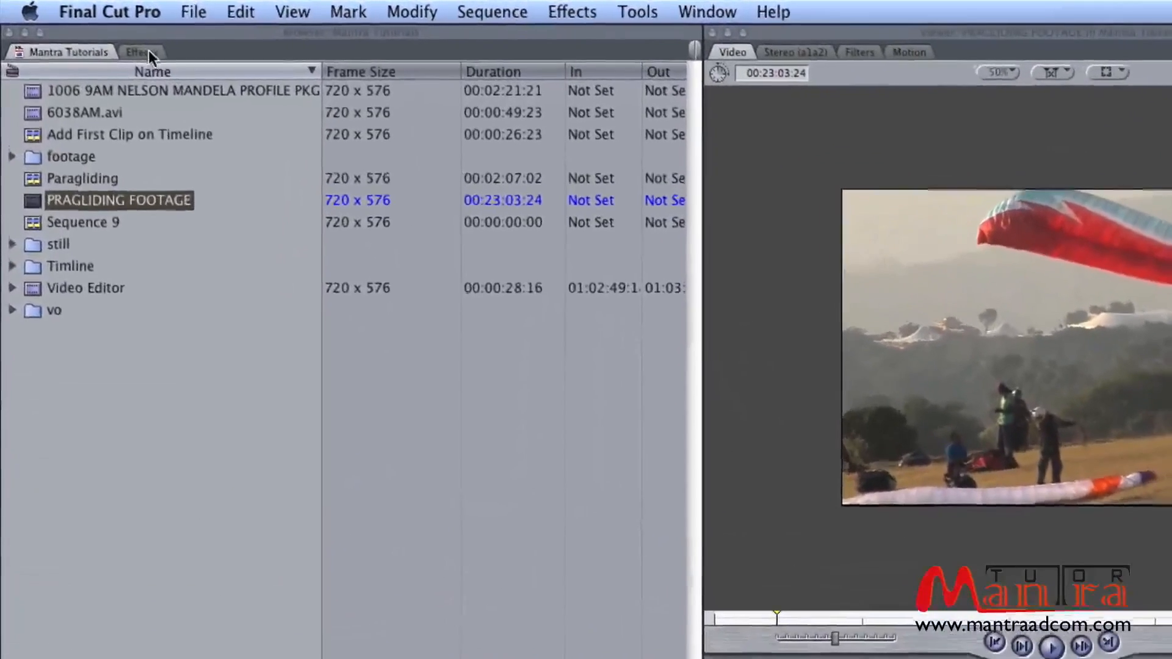
- Show the available effects as a list and expand Audio Transitions, Audio Filters and the Final Cut Pro filter bin
{"action": "left_click", "coordinate": [117, 43]}
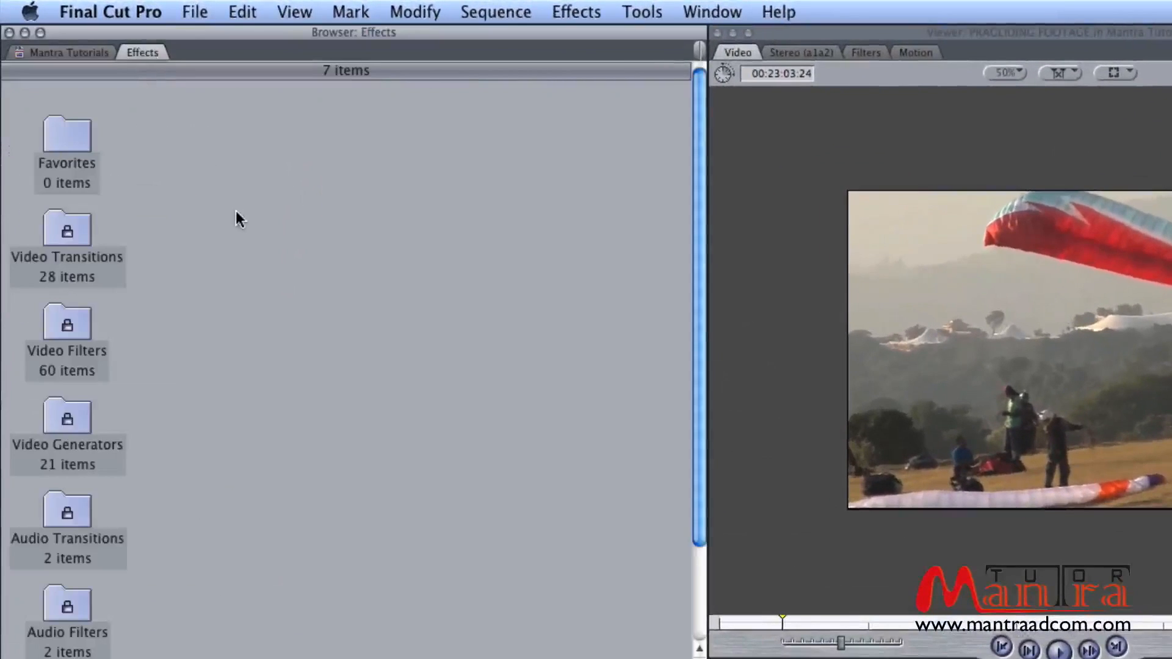
{"action": "key", "text": "shift+h"}
{"action": "key", "text": "shift+h"}
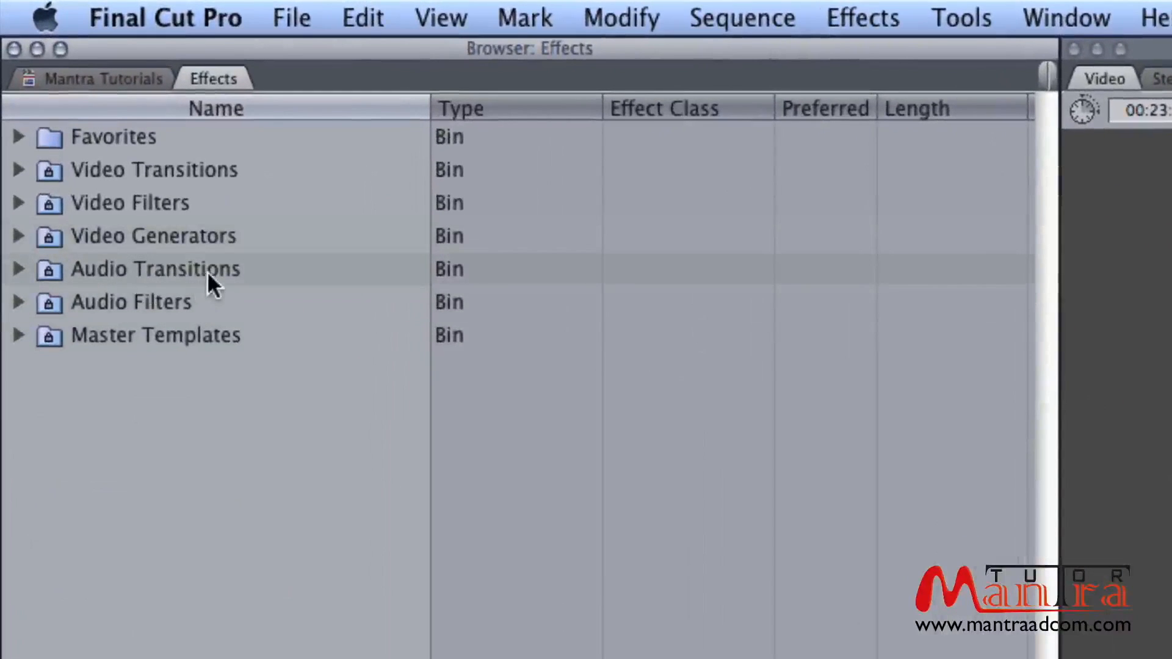
{"action": "left_click", "coordinate": [19, 271]}
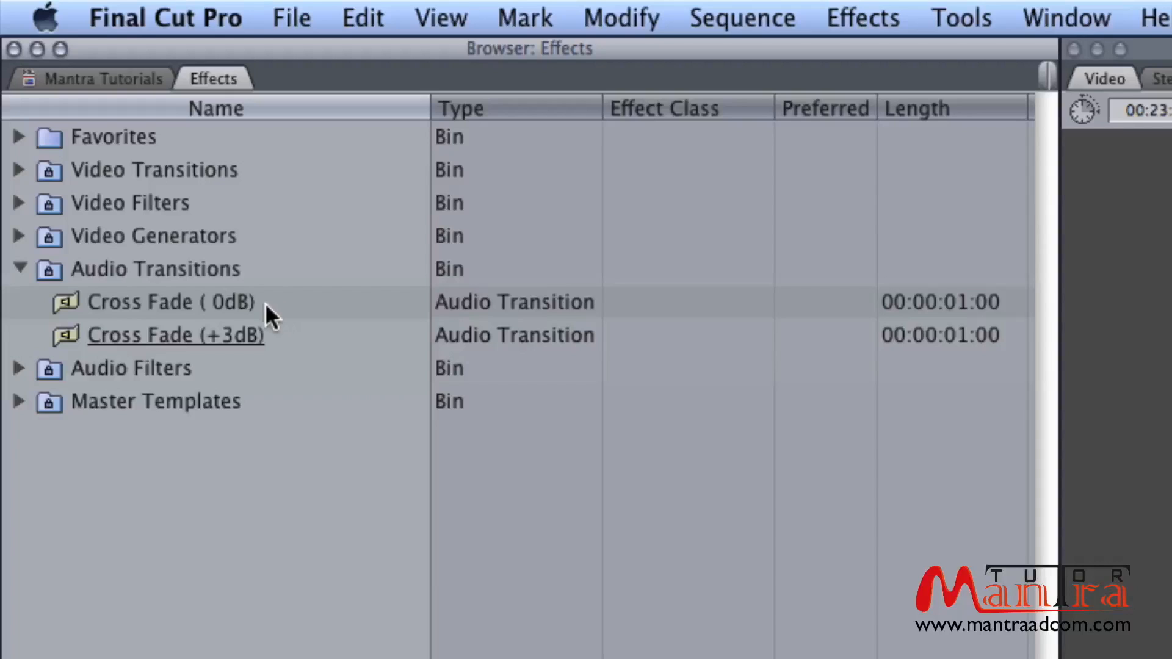
{"action": "left_click", "coordinate": [18, 369]}
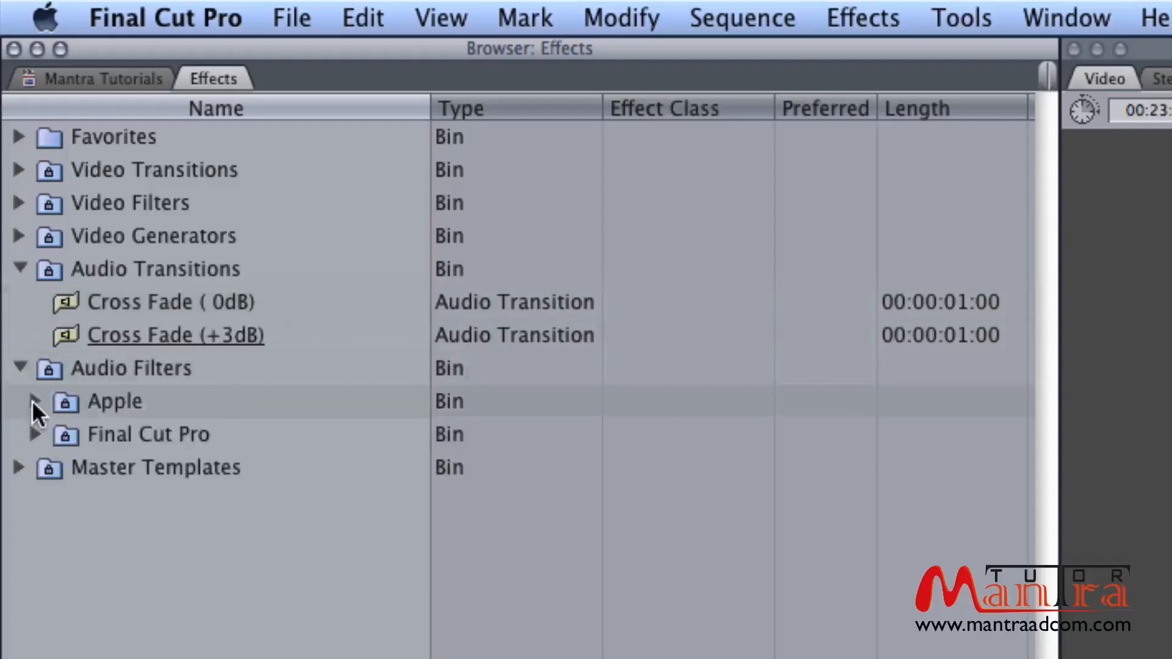
{"action": "left_click", "coordinate": [34, 434]}
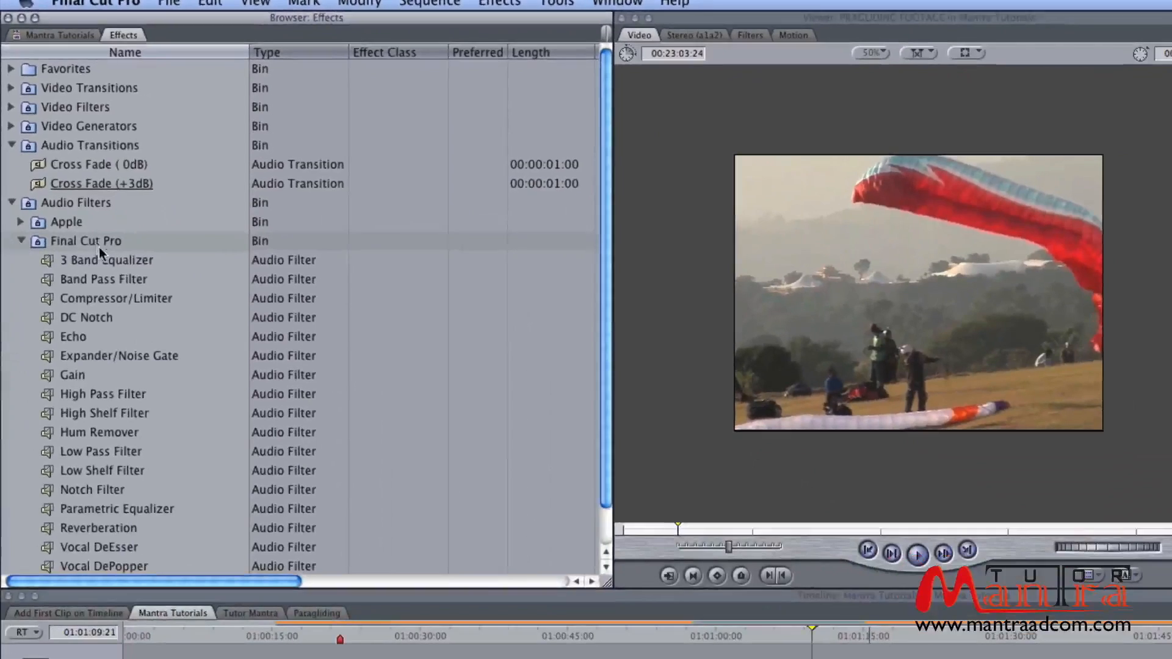
- Try applying the Compressor/Limiter audio filter to a clip in the timeline
{"action": "scroll", "coordinate": [158, 446], "scroll_direction": "down", "scroll_amount": 1}
{"action": "scroll", "coordinate": [158, 446], "scroll_direction": "up", "scroll_amount": 1}
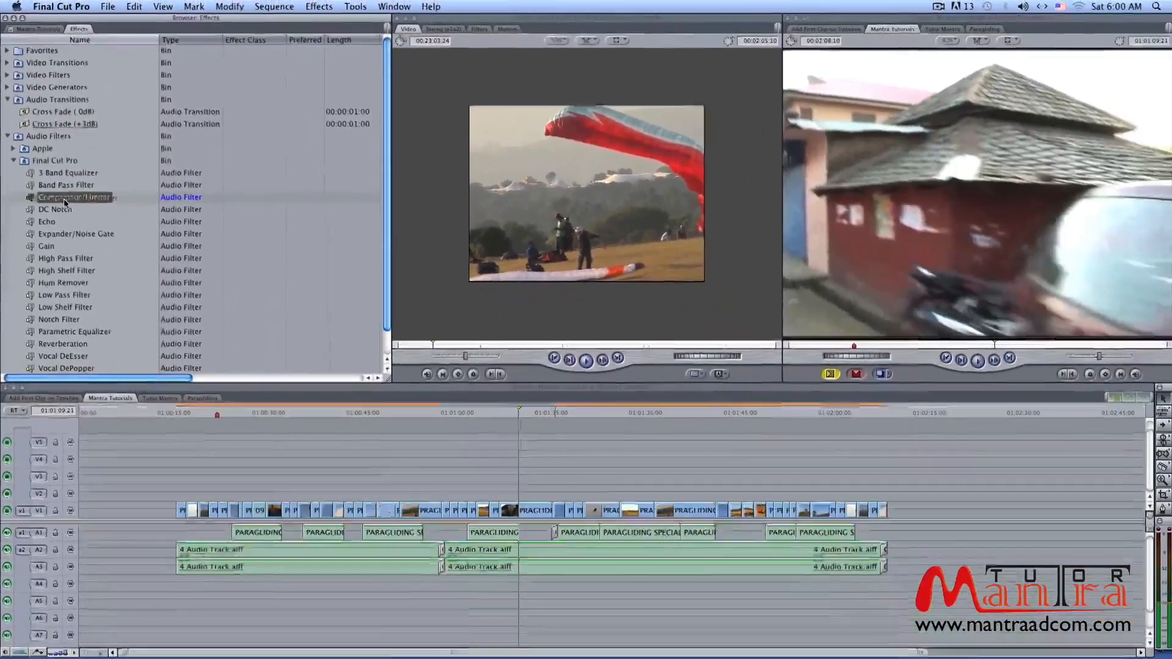
{"action": "left_click_drag", "start_coordinate": [92, 269], "coordinate": [405, 479]}
{"action": "left_click_drag", "start_coordinate": [292, 351], "coordinate": [95, 201]}
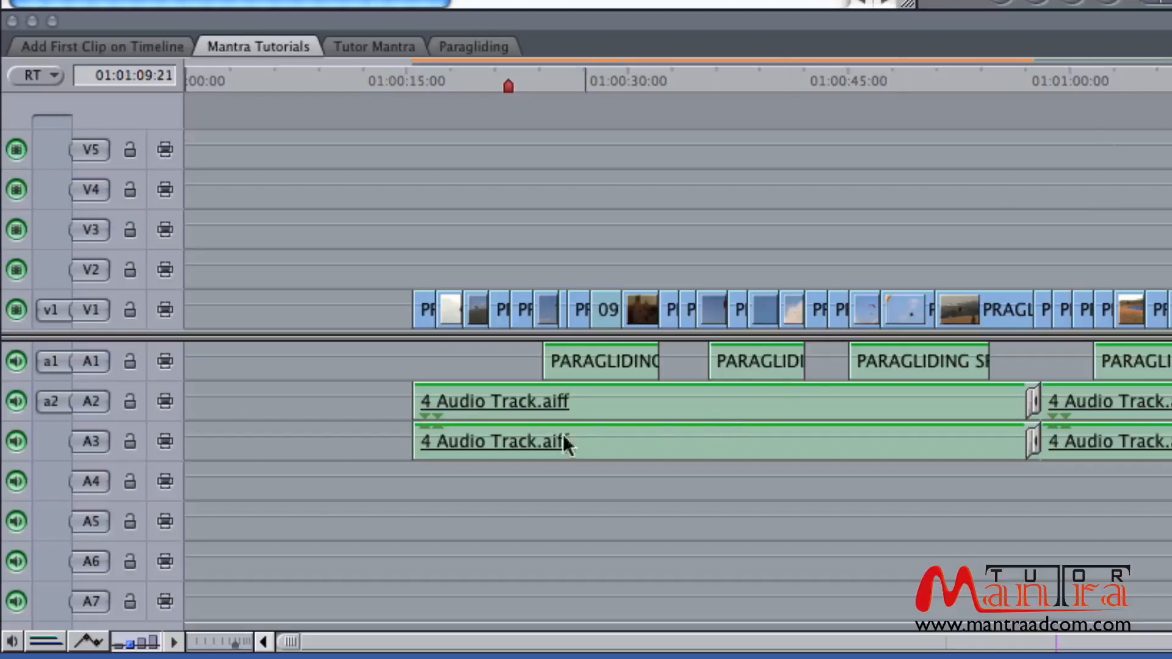
- Turn on audio waveforms and turn off audio clip names in the timeline display
{"action": "left_click", "coordinate": [175, 640]}
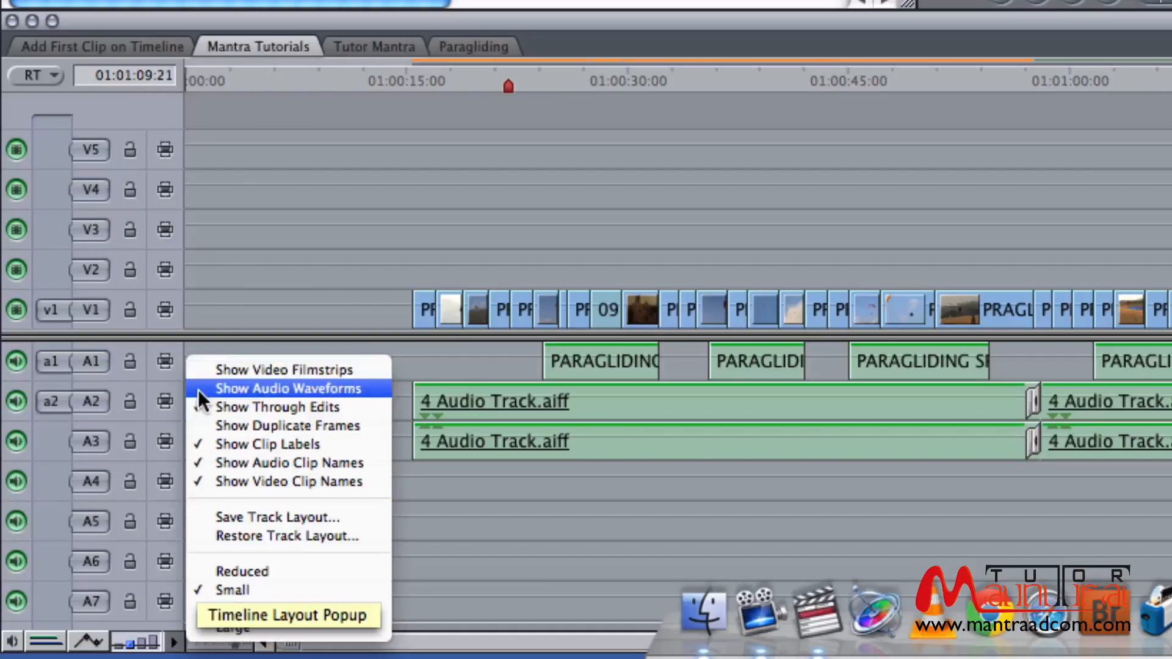
{"action": "left_click", "coordinate": [273, 389]}
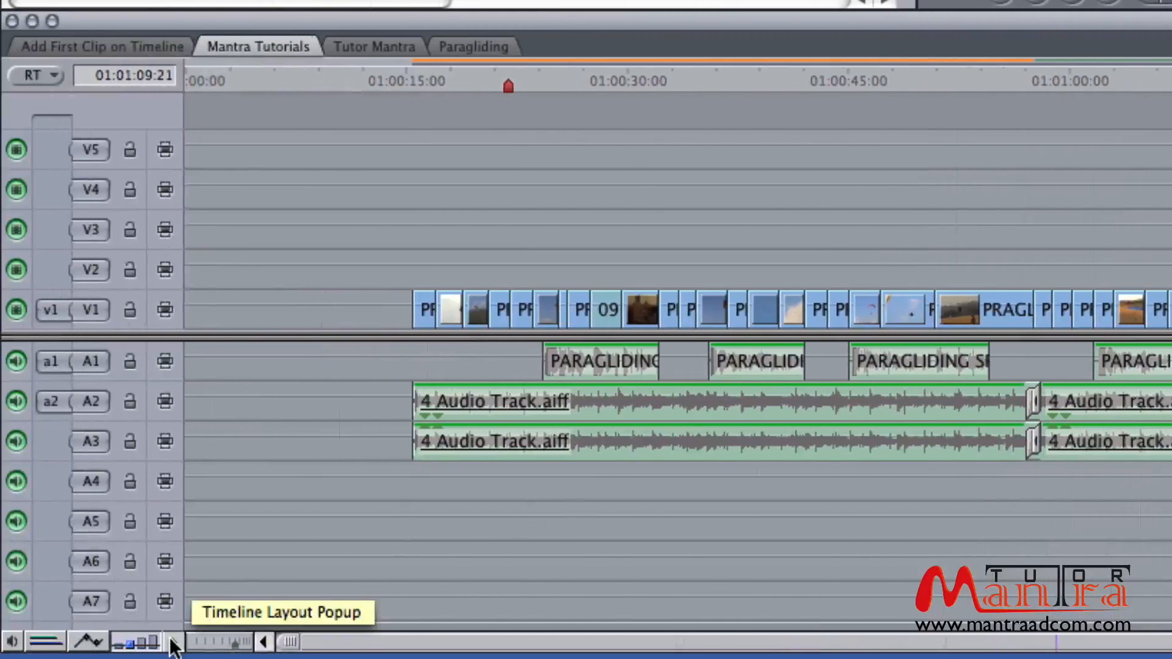
{"action": "left_click", "coordinate": [173, 644]}
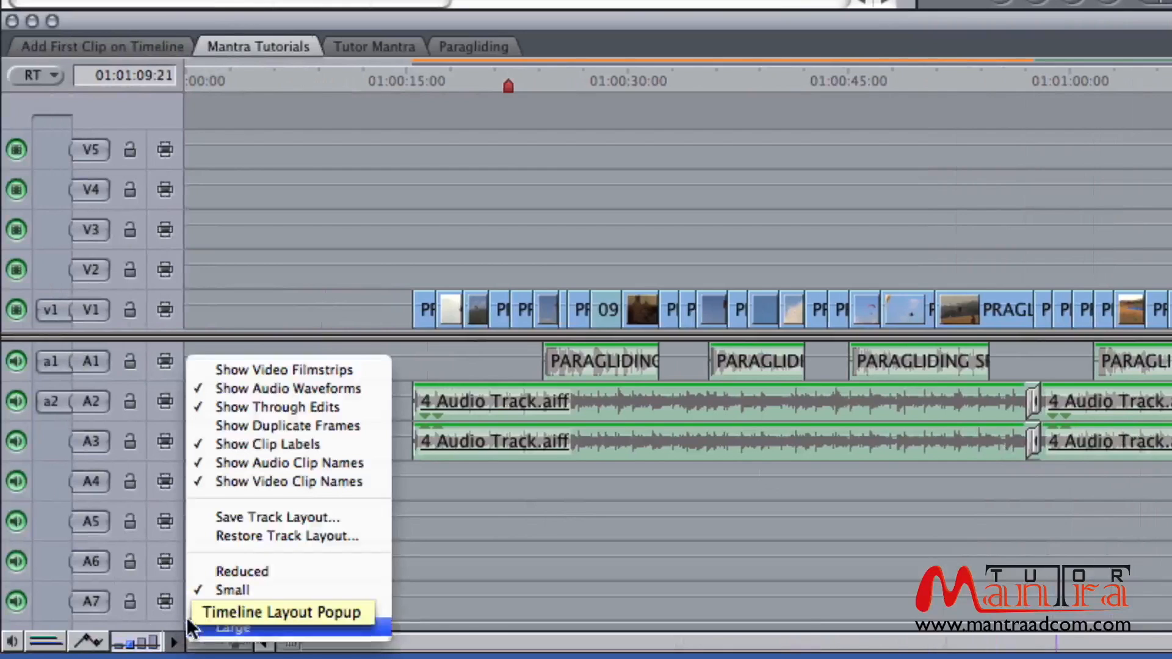
{"action": "left_click", "coordinate": [355, 464]}
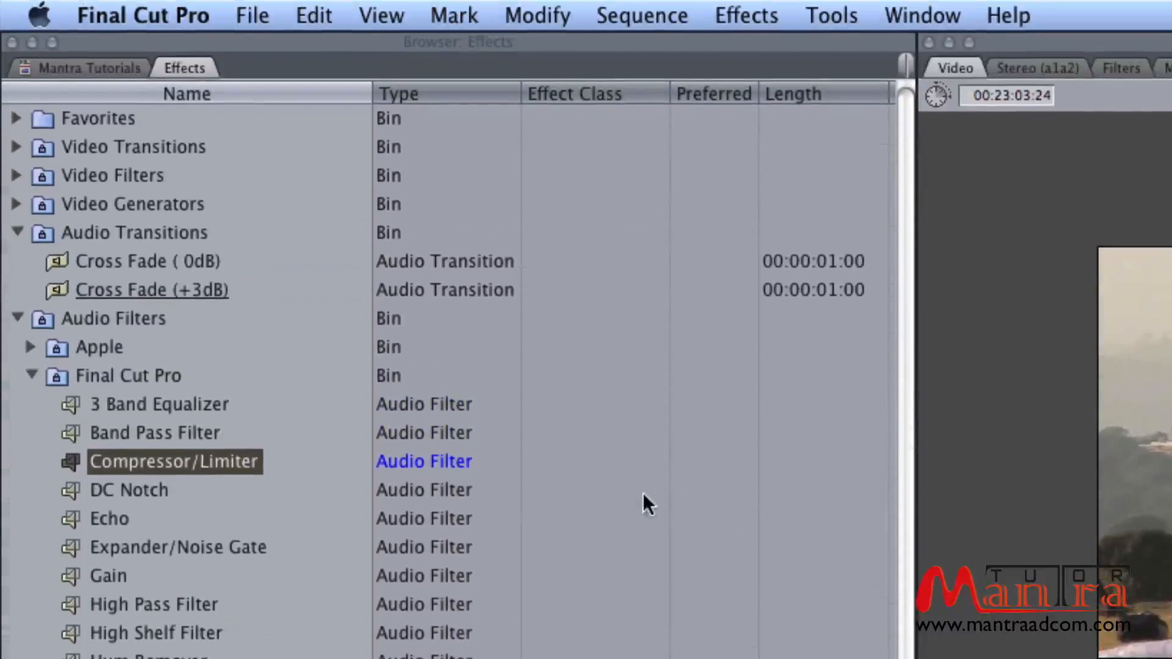
- Open the User Preferences
{"action": "left_click", "coordinate": [175, 17]}
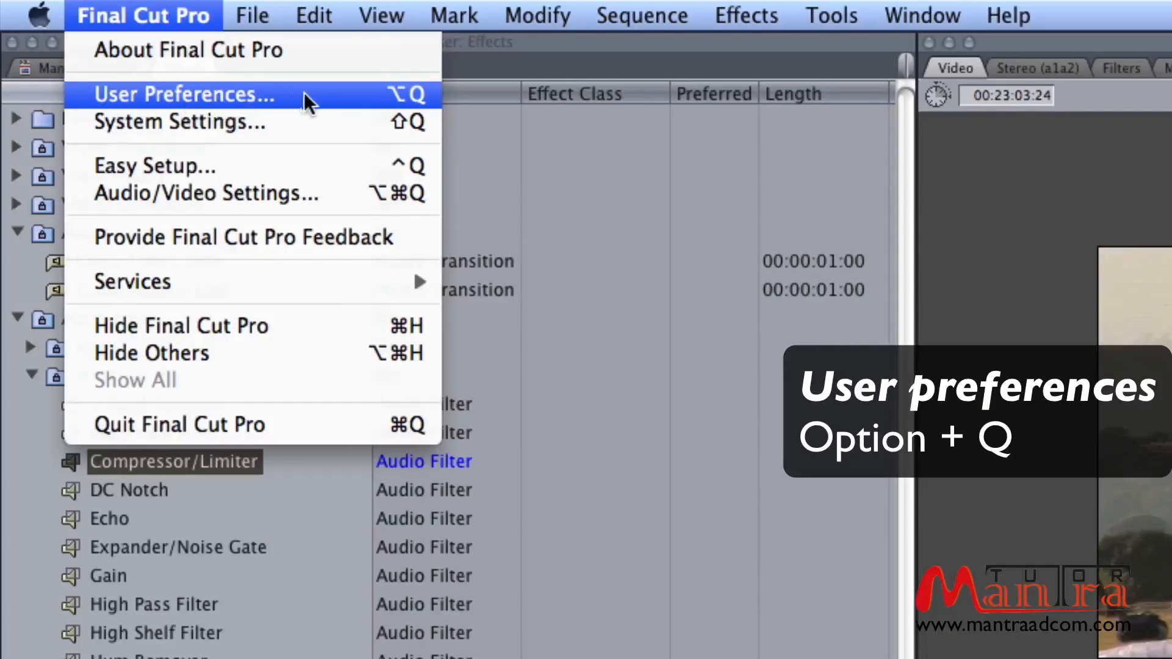
{"action": "left_click", "coordinate": [336, 95]}
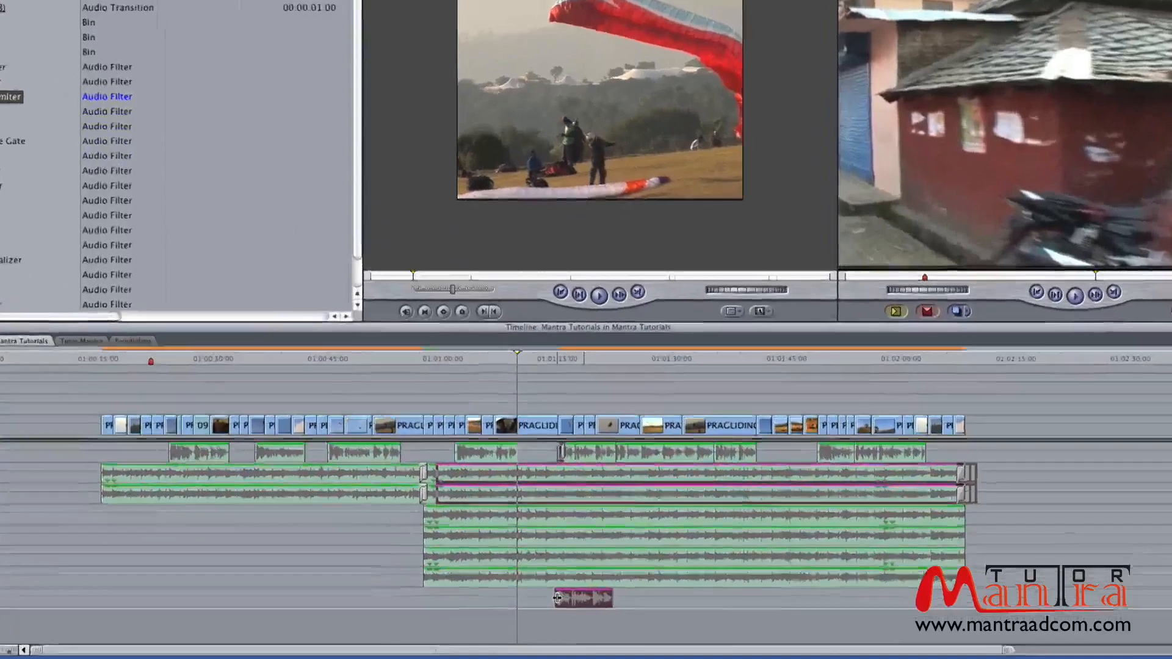
- Extend the start of the short voice clip on track A8 back to about 01:01:00:00
{"action": "left_click_drag", "start_coordinate": [557, 598], "coordinate": [344, 598]}
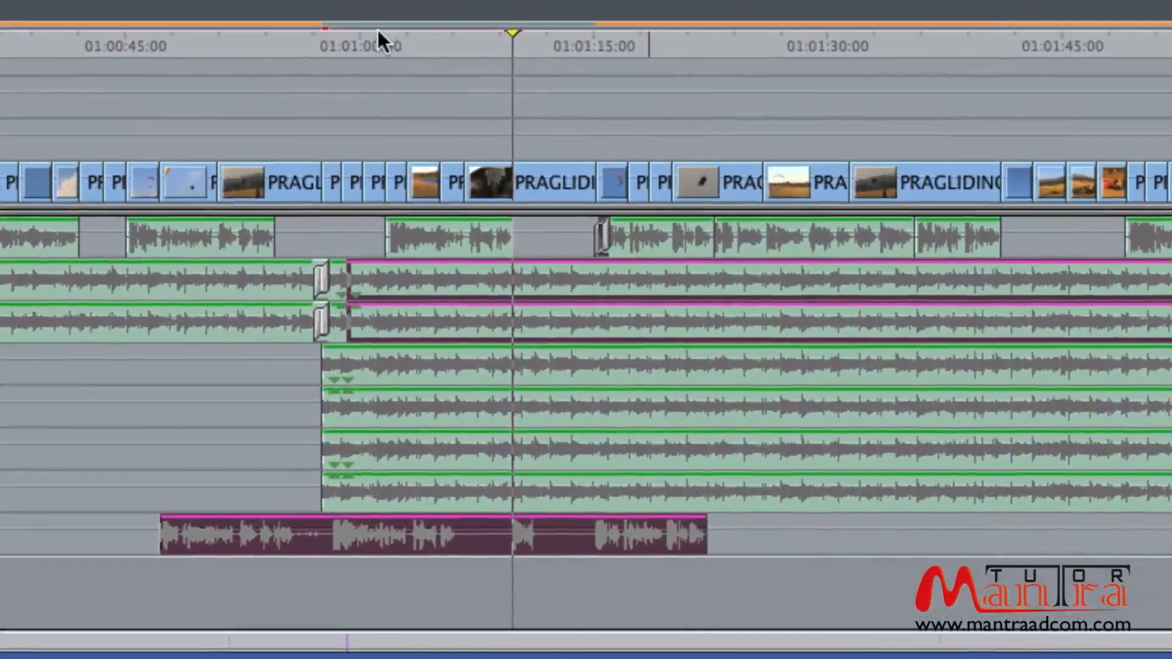
{"action": "key", "text": "super+z"}
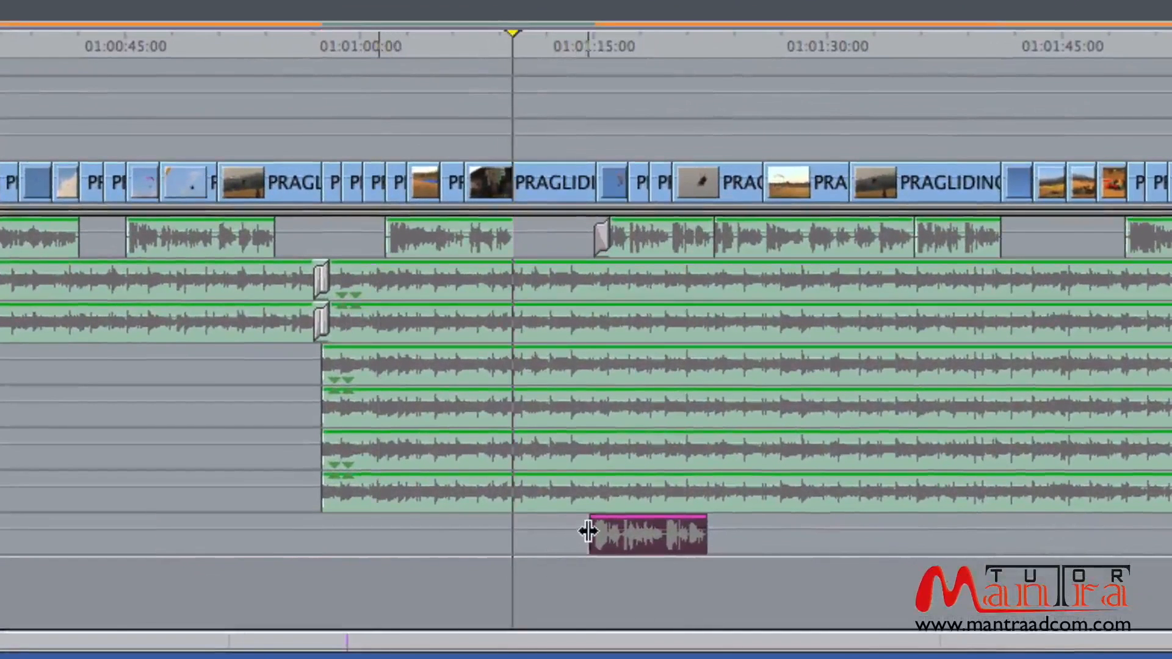
{"action": "left_click_drag", "start_coordinate": [588, 532], "coordinate": [365, 532]}
- Play the layered audio from about 01:01:05:00 and duplicate the extended A8 voice clip onto track A9
{"action": "left_click", "coordinate": [372, 35]}
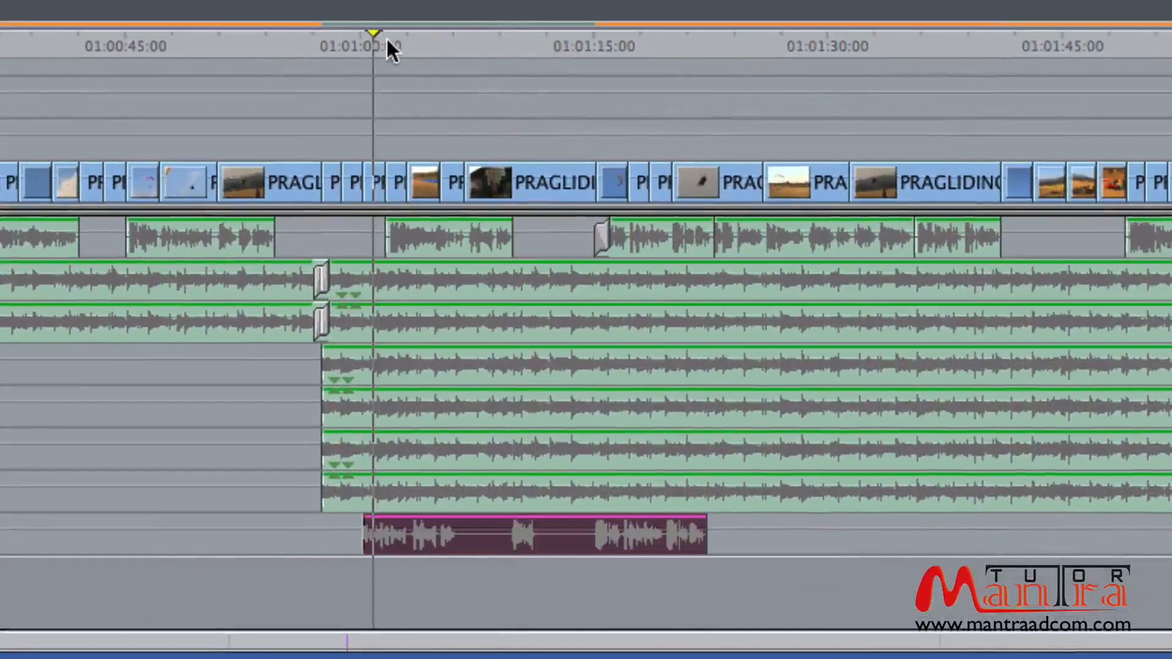
{"action": "left_click_drag", "start_coordinate": [387, 39], "coordinate": [429, 46]}
{"action": "key", "text": "space"}
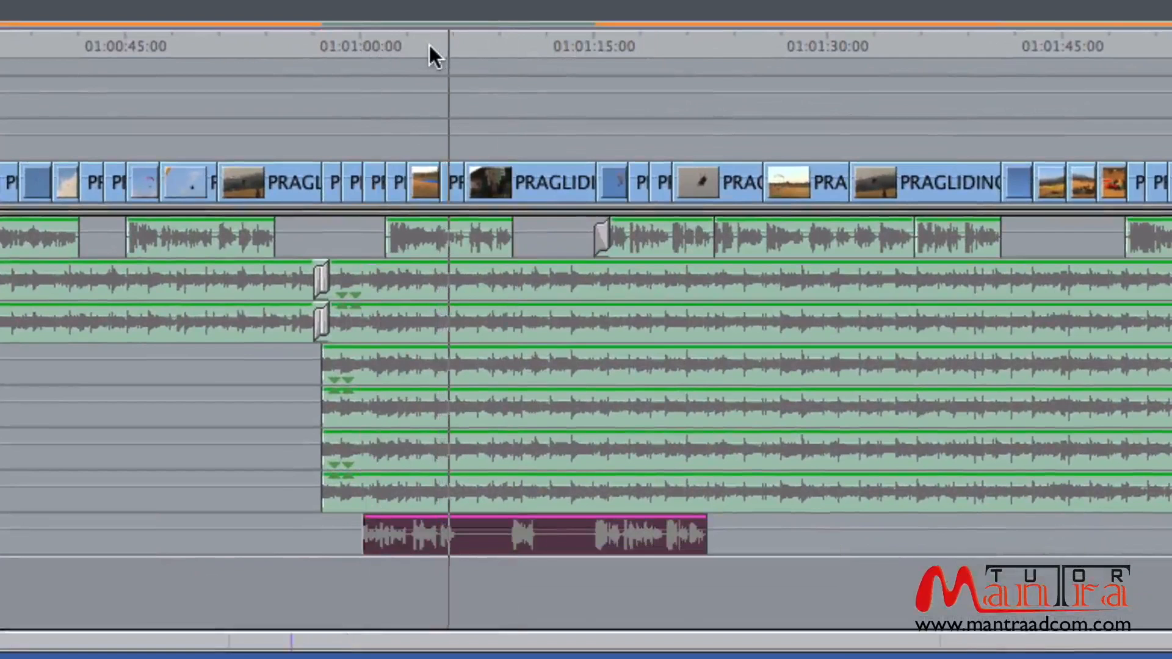
{"action": "key", "text": "space"}
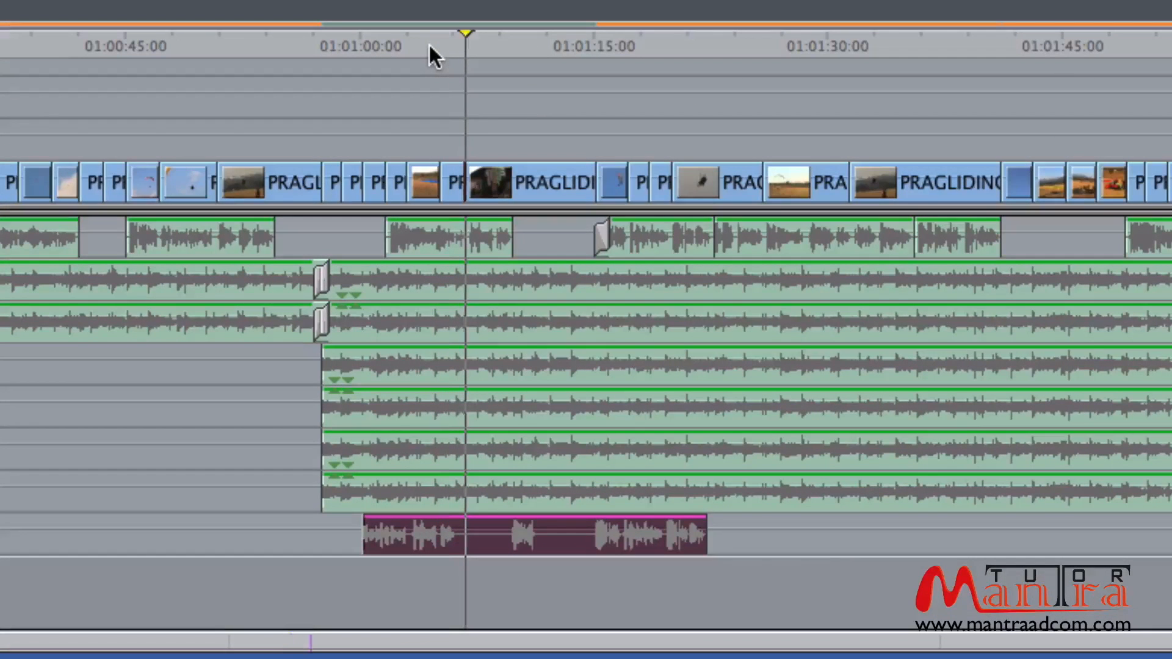
{"action": "left_click_drag", "start_coordinate": [491, 531], "coordinate": [491, 572]}
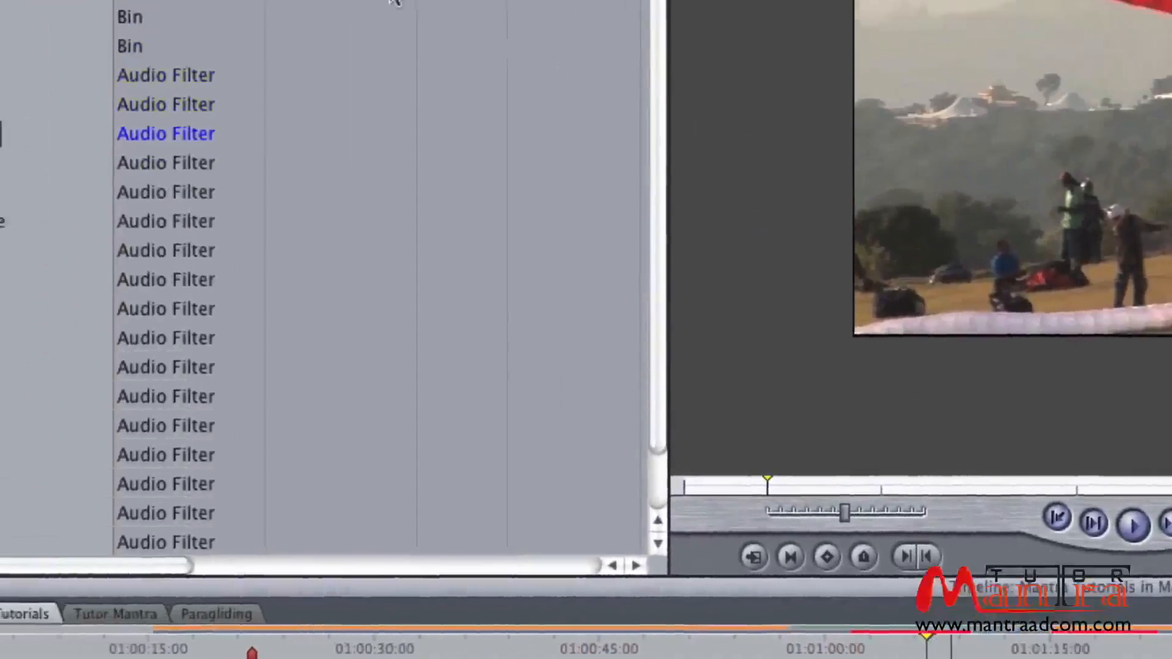
- Set Real-time Audio Mixing to 10 tracks in the User Preferences
{"action": "left_click", "coordinate": [185, 14]}
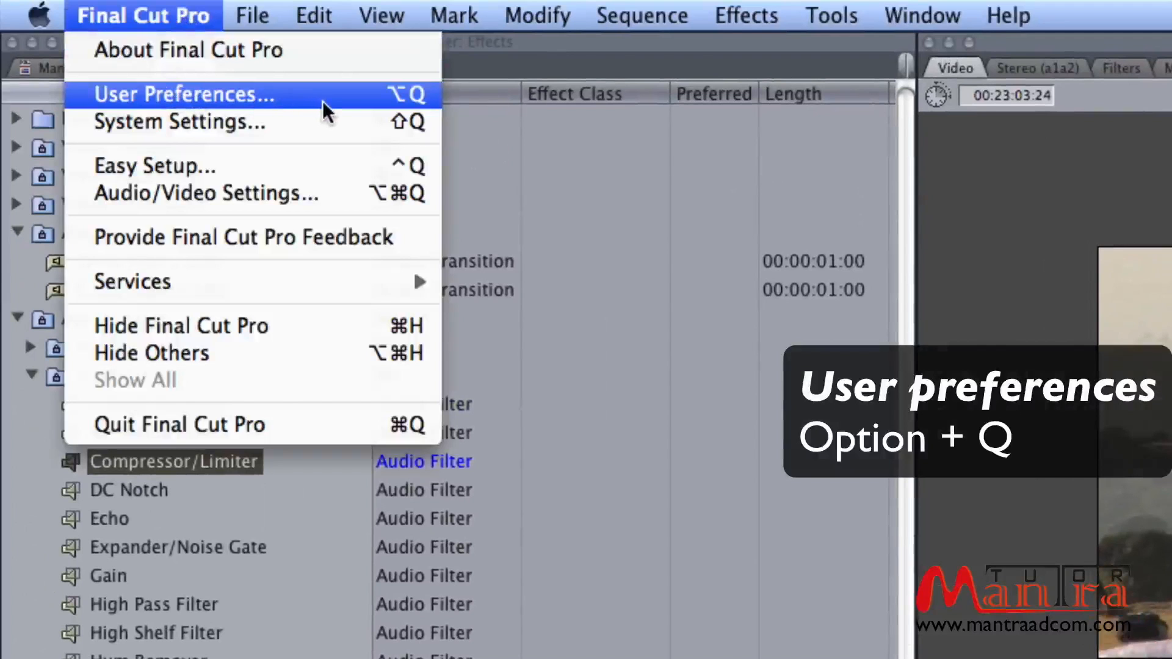
{"action": "left_click", "coordinate": [323, 101]}
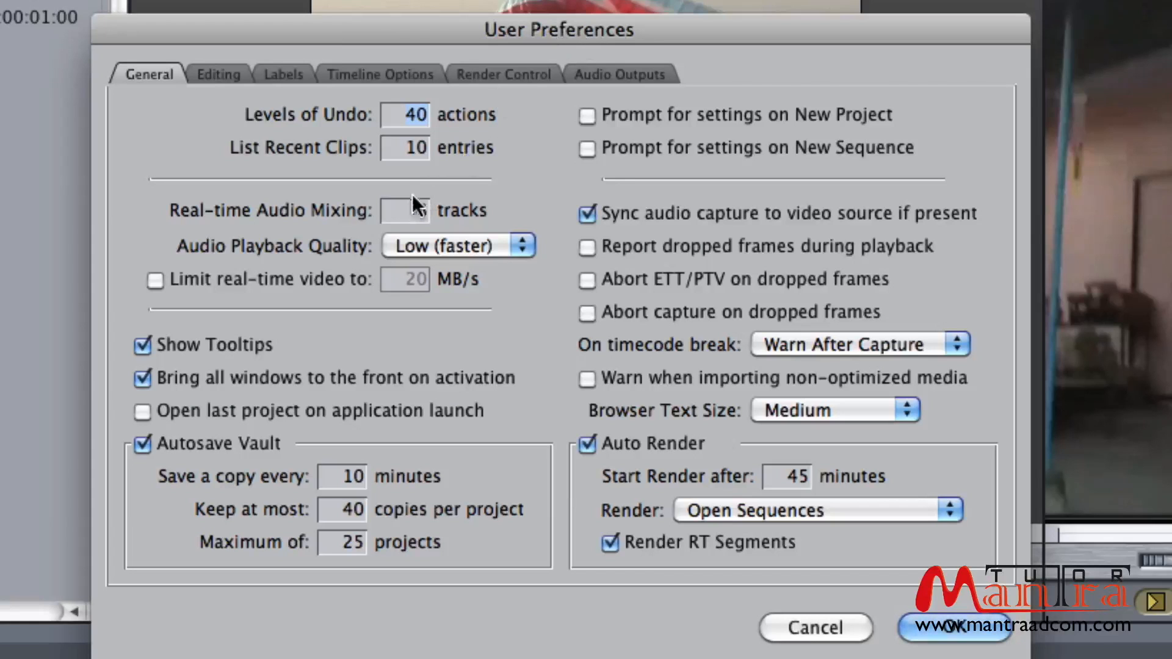
{"action": "left_click", "coordinate": [400, 217]}
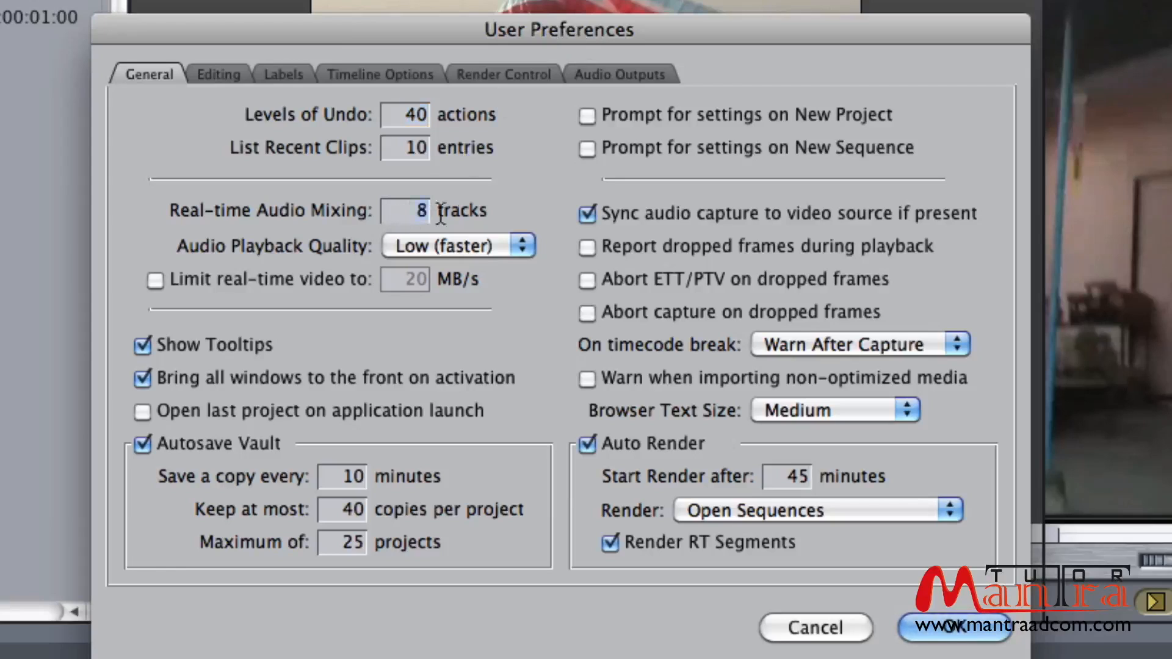
{"action": "type", "text": "10"}
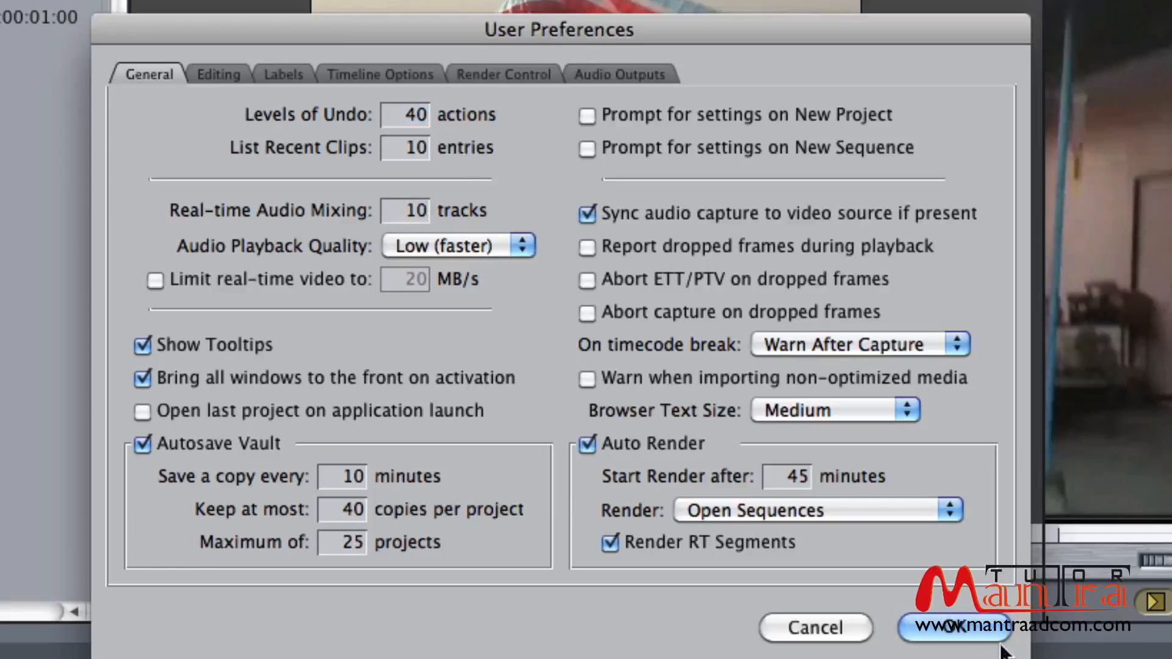
{"action": "left_click", "coordinate": [954, 624]}
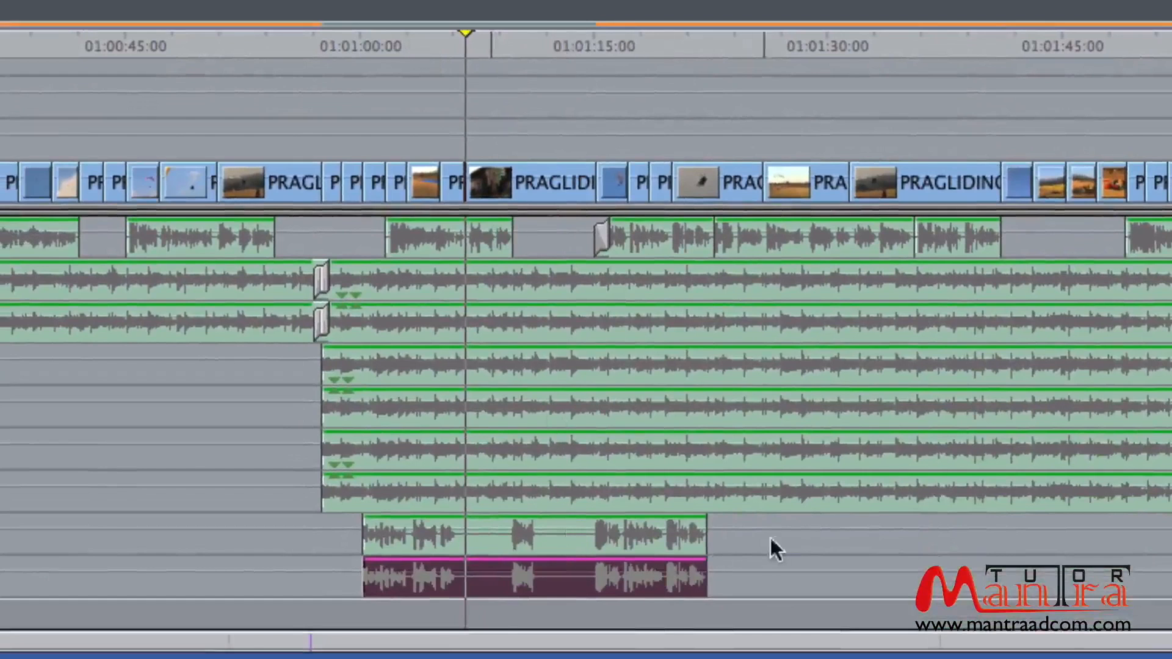
- Duplicate the A9 voice clip onto track A10 and render the selection with the Both option
{"action": "left_click_drag", "start_coordinate": [526, 582], "coordinate": [536, 611]}
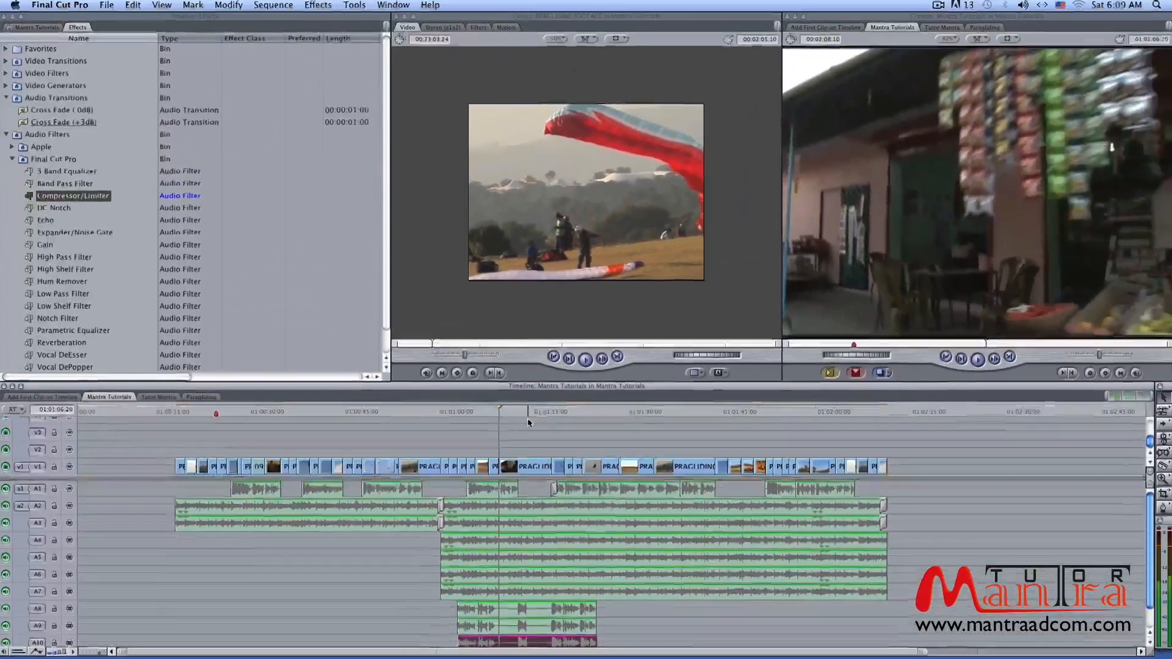
{"action": "left_click", "coordinate": [270, 6]}
{"action": "mouse_move", "coordinate": [318, 21]}
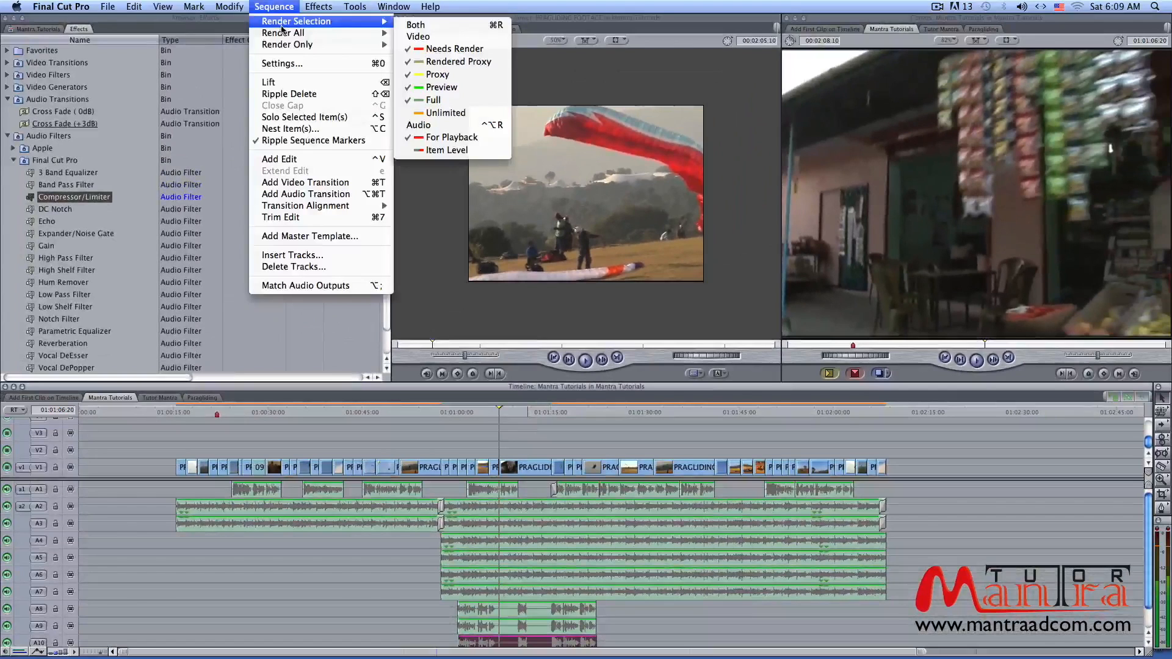
{"action": "left_click", "coordinate": [463, 28]}
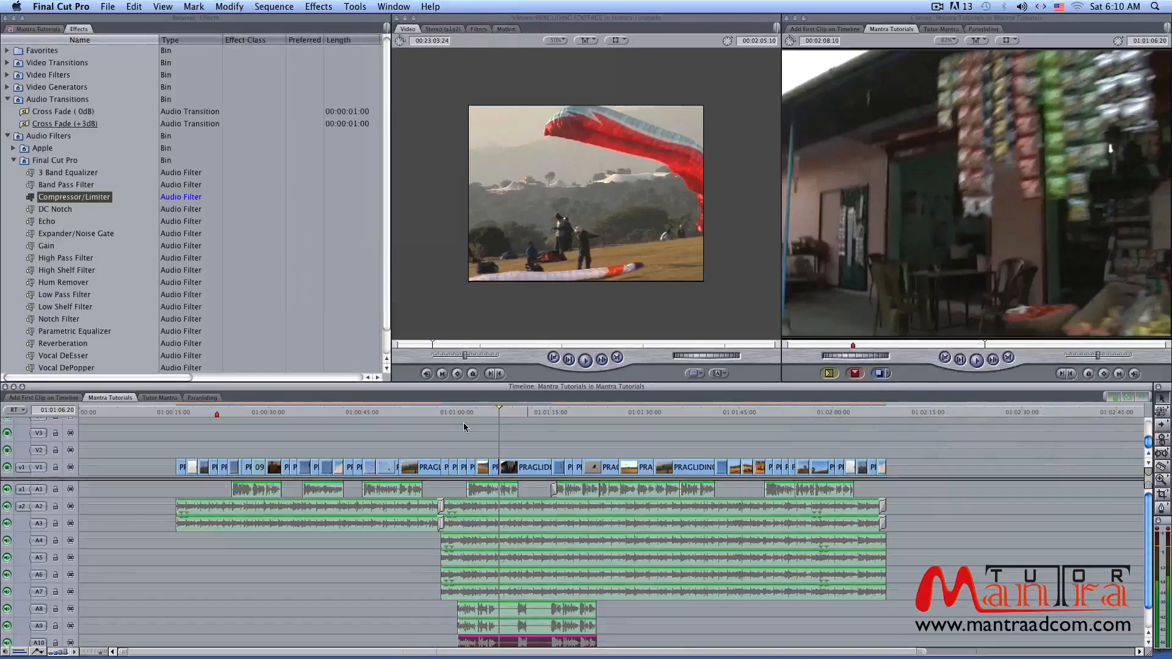